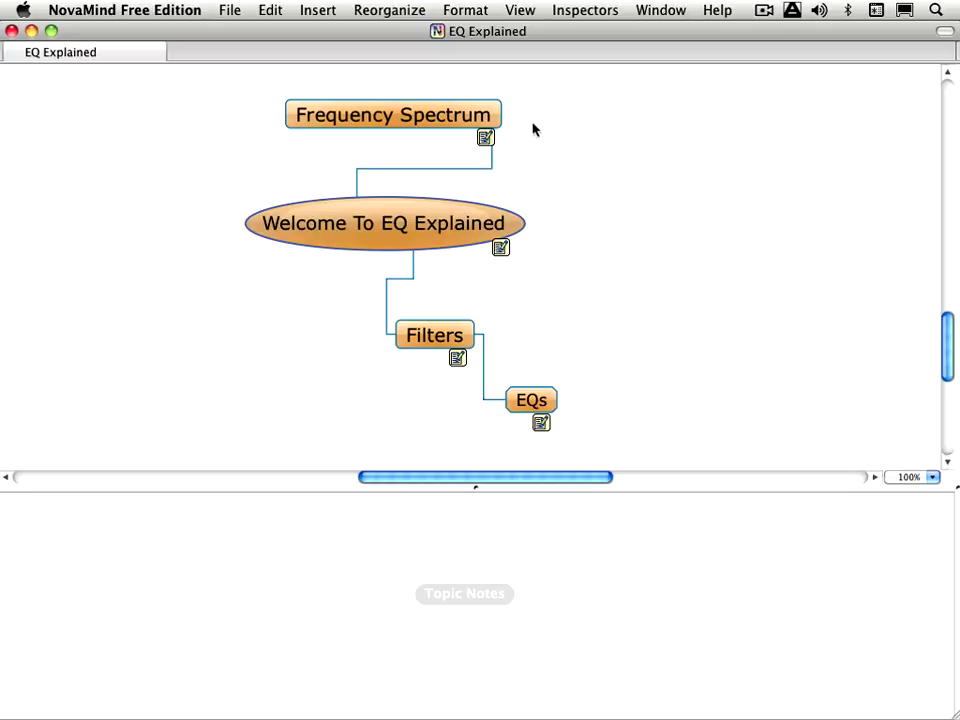
Show the Frequency Spectrum topic's notes on hertz and the range of human hearing in NovaMind
left_click(489, 137)
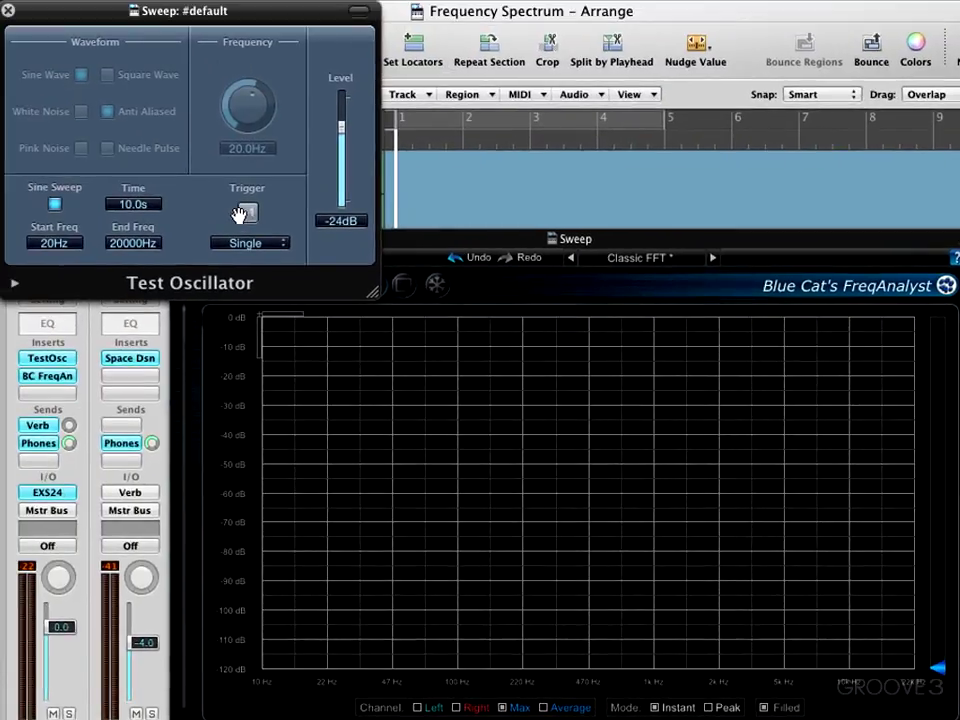
Trigger one 10-second 20Hz to 20000Hz sine sweep and watch it cross FreqAnalyst
left_click(246, 212)
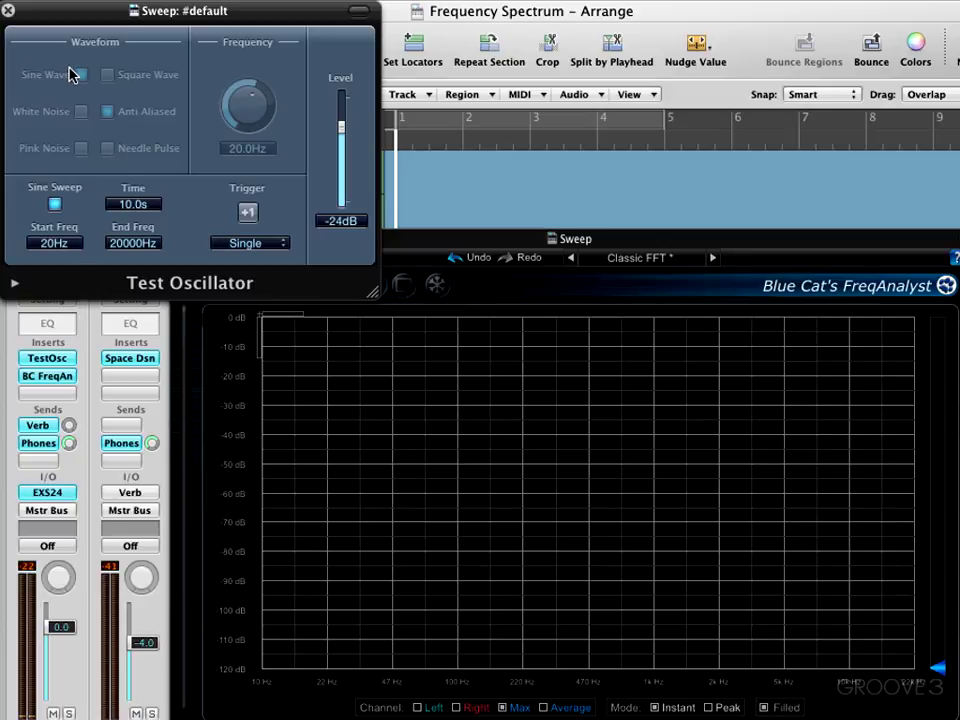
Play a steady 1000 Hz sine tone, then lower it to about 550 Hz
left_click(55, 204)
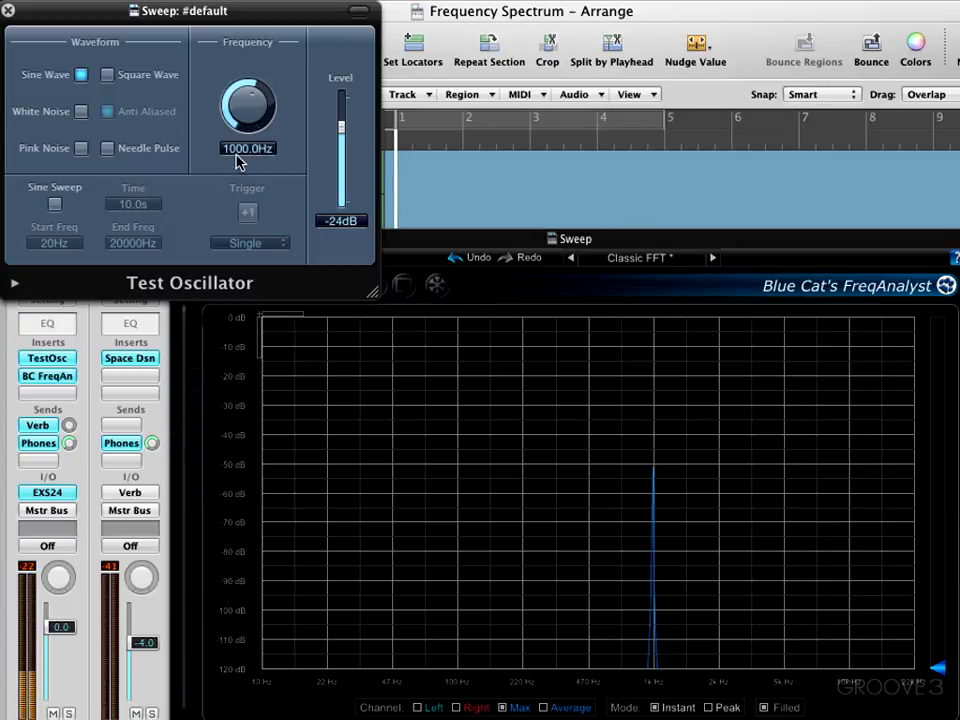
key("Return")
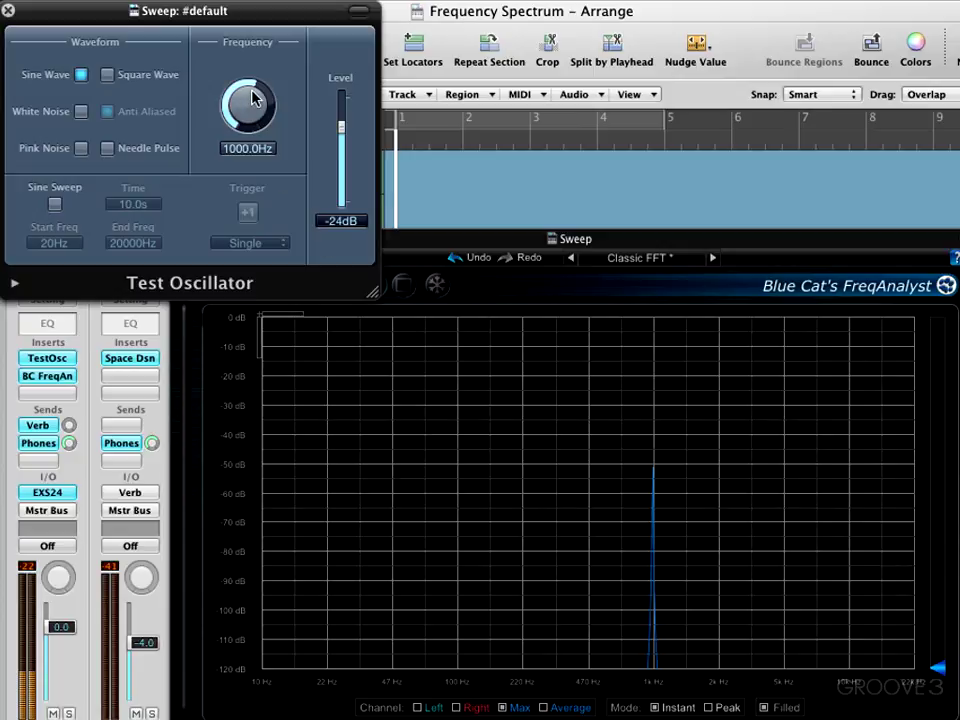
left_click_drag(255, 97, 255, 125)
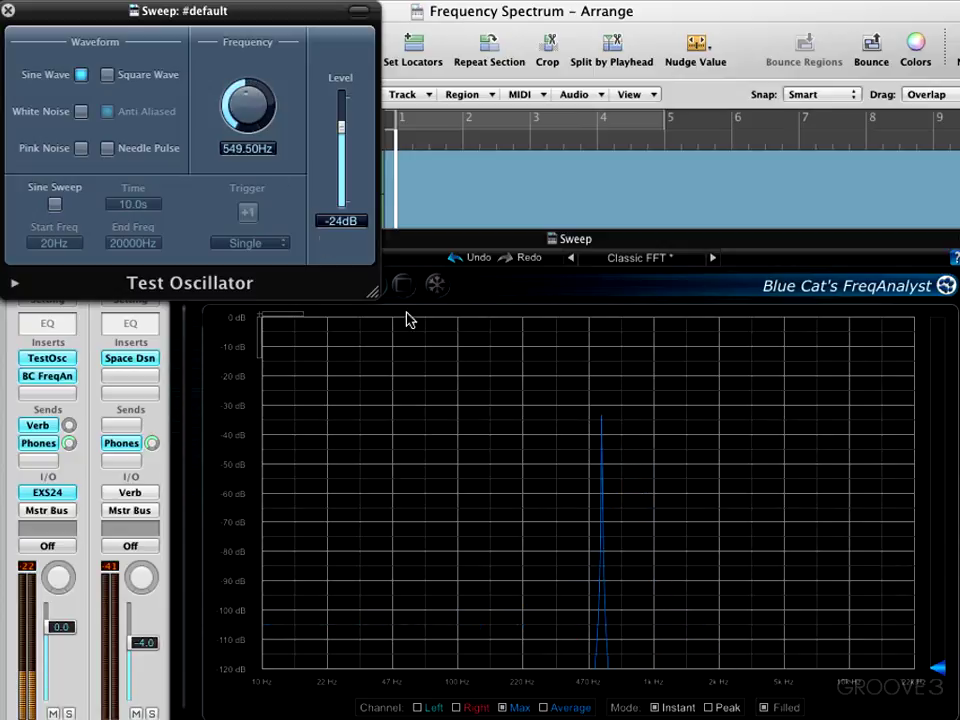
Zoom and recentre the FreqAnalyst graph on the peak, then enable the oscillator's Sine Sweep mode
left_click(572, 424)
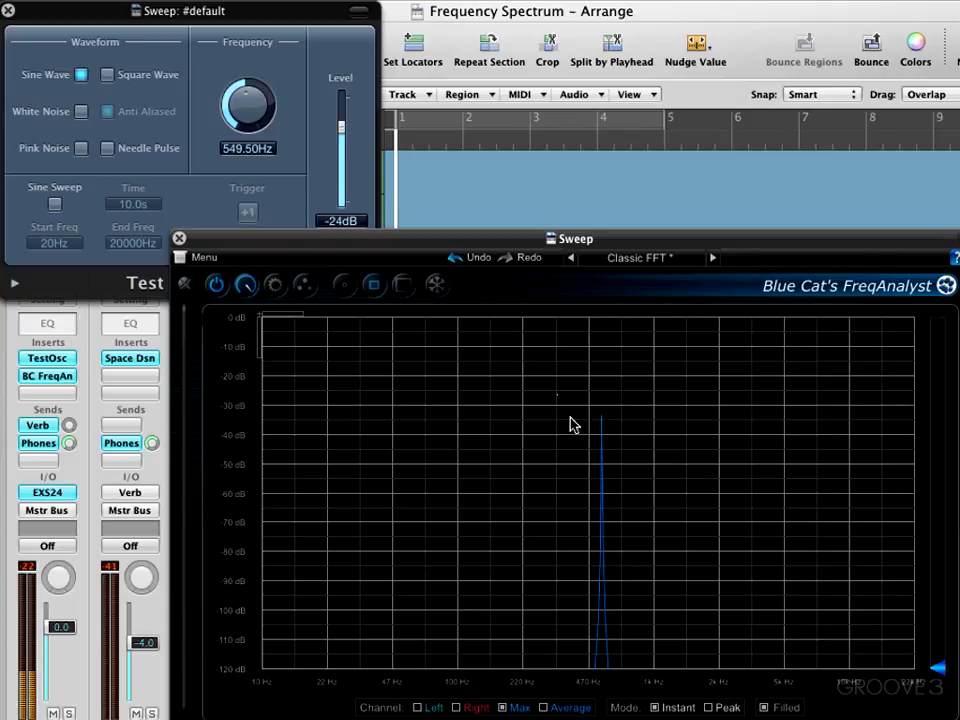
scroll(572, 424, "up", 3)
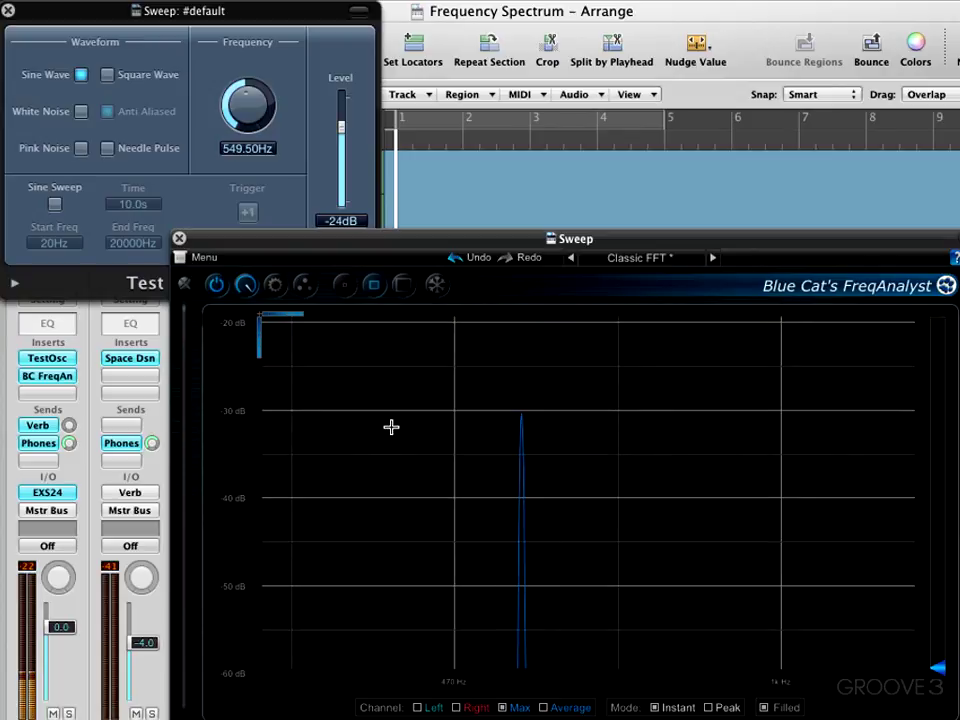
left_click_drag(737, 495, 688, 531)
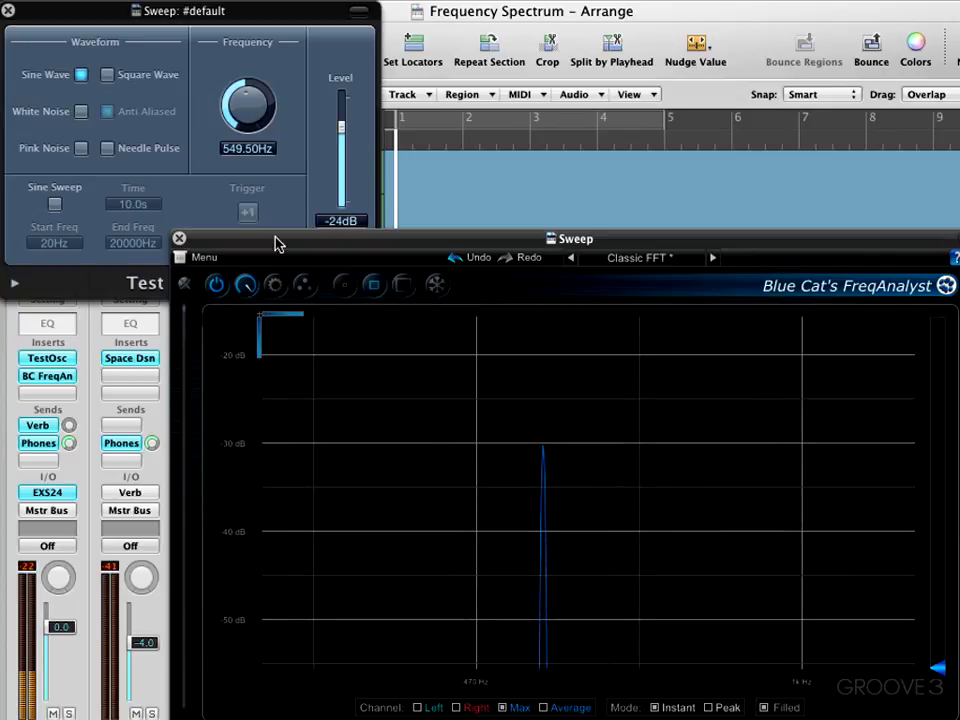
left_click(55, 205)
left_click(55, 205)
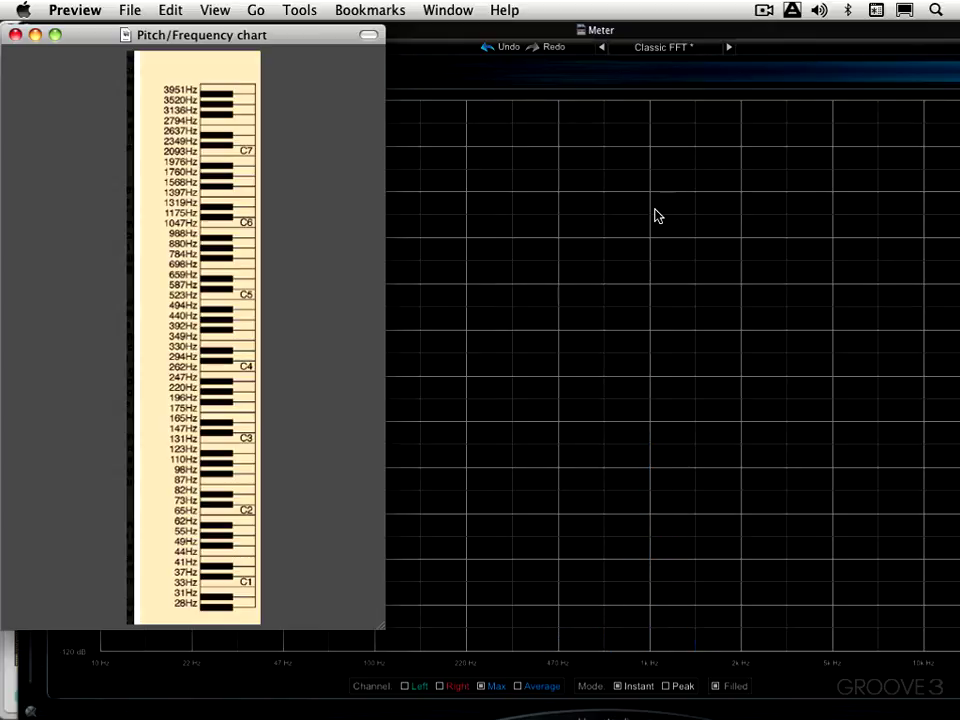
Close the Preview pitch chart and return to Logic Pro's Meter track FreqAnalyst graph
left_click(767, 49)
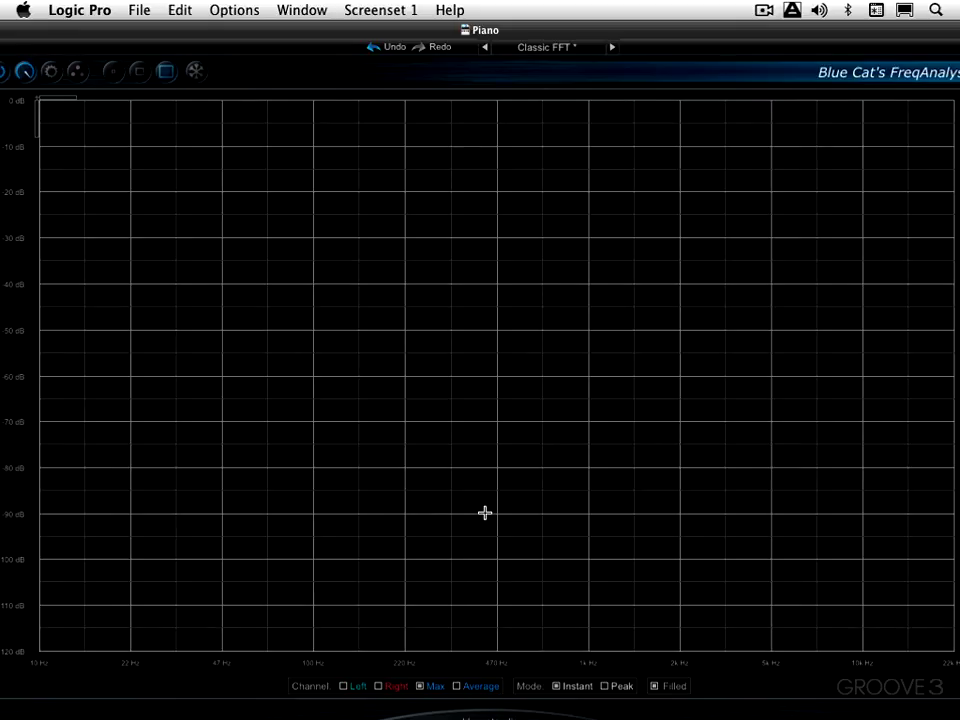
key("space")
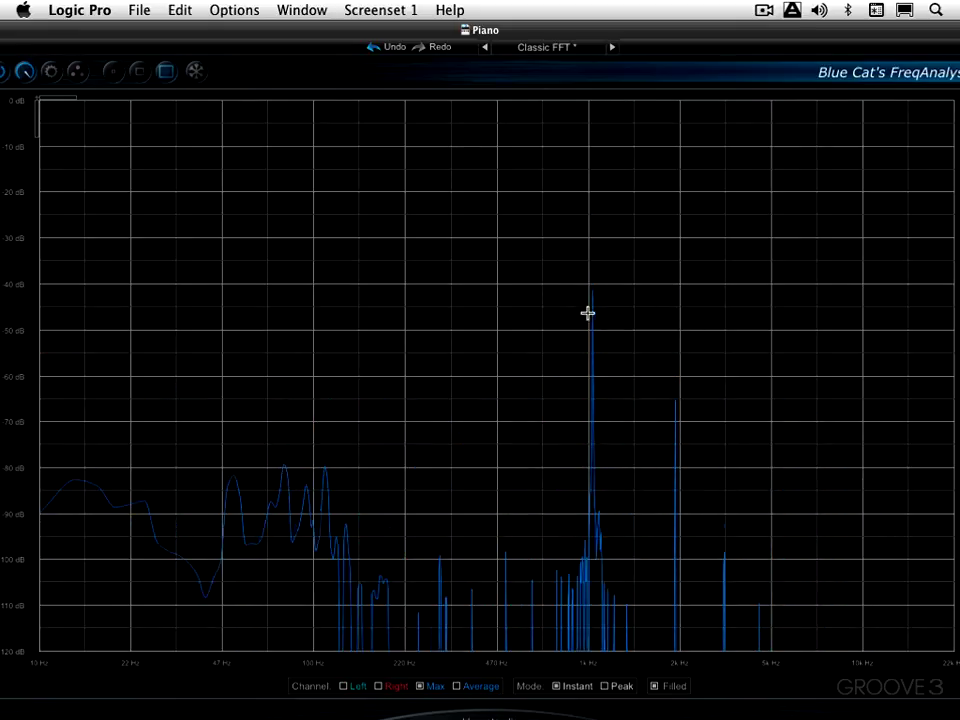